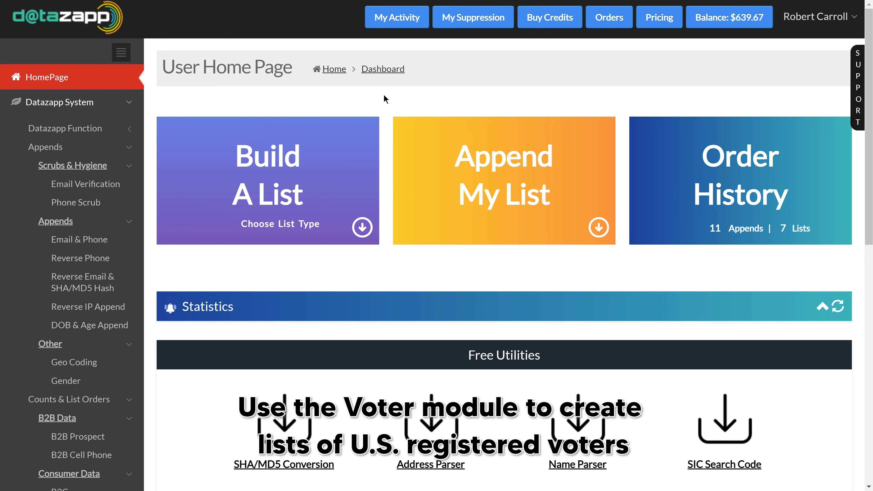
Open the Voter module under Political Data to start building a registered voter list.
scroll(384, 96, "down", 1)
mouse_move(335, 102)
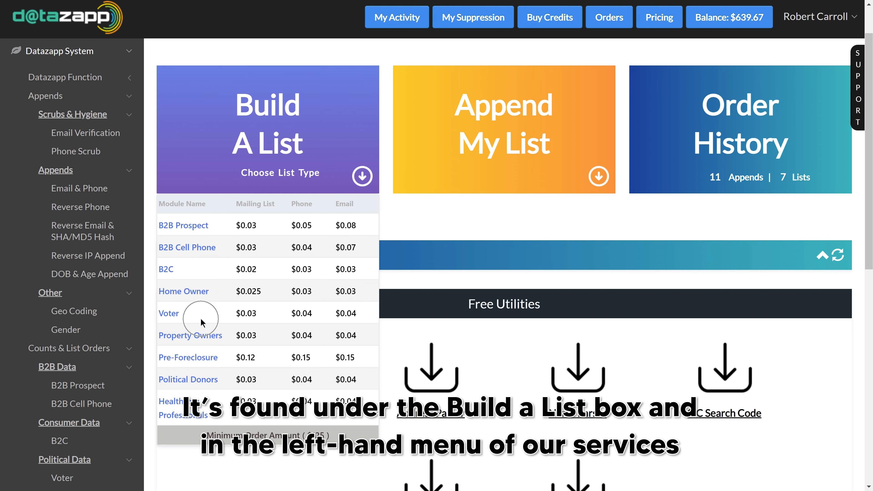
scroll(111, 314, "down", 4)
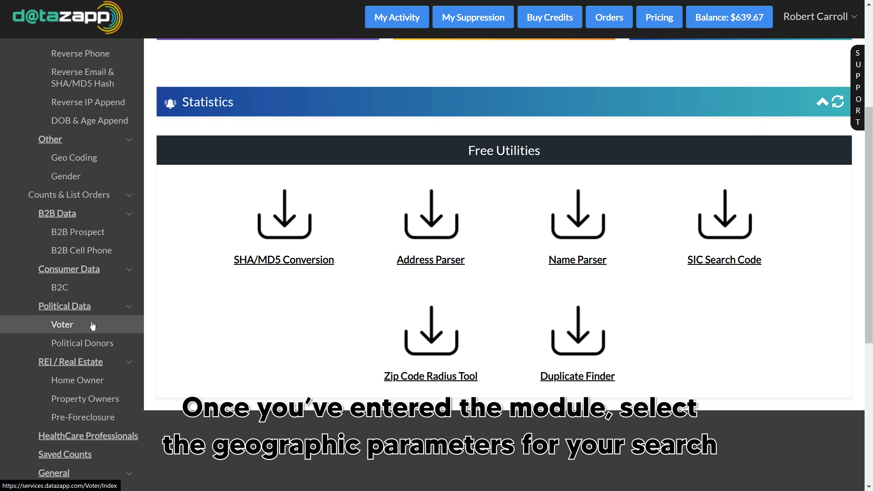
left_click(92, 326)
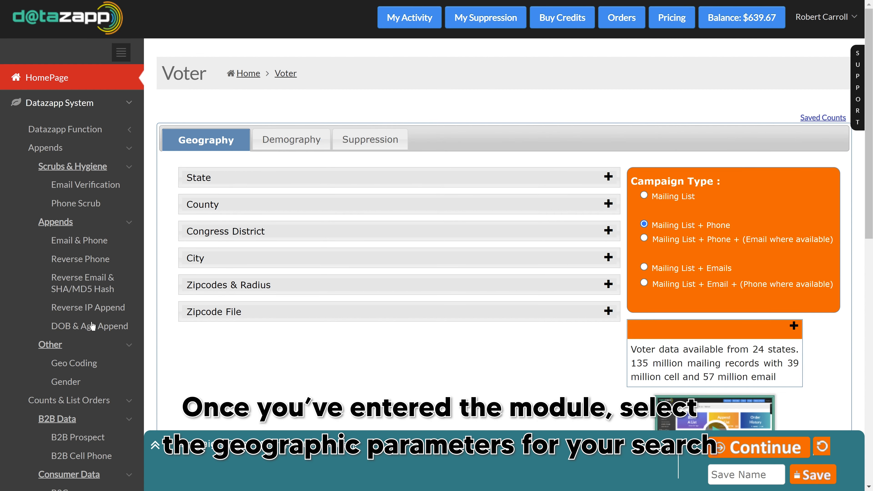
Expand the City geography filter and choose Florida as its state.
left_click(365, 260)
scroll(370, 262, "down", 3)
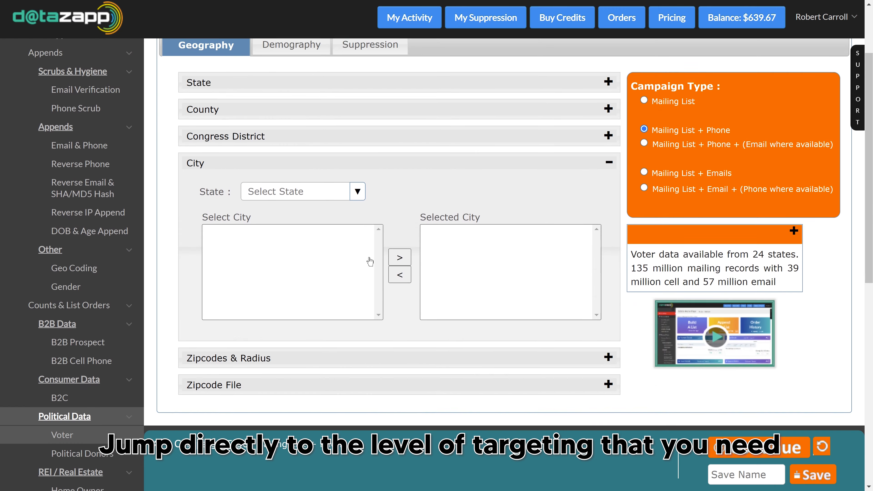
scroll(370, 262, "down", 2)
left_click(357, 133)
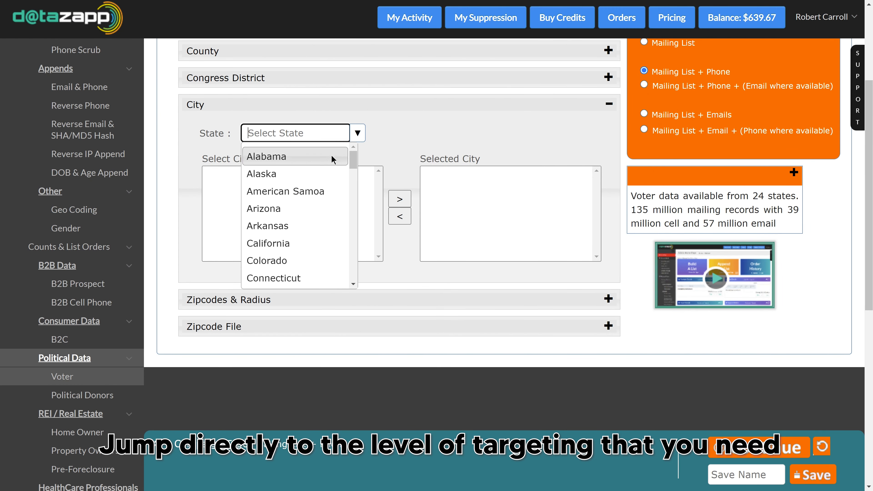
scroll(317, 213, "down", 3)
left_click(311, 208)
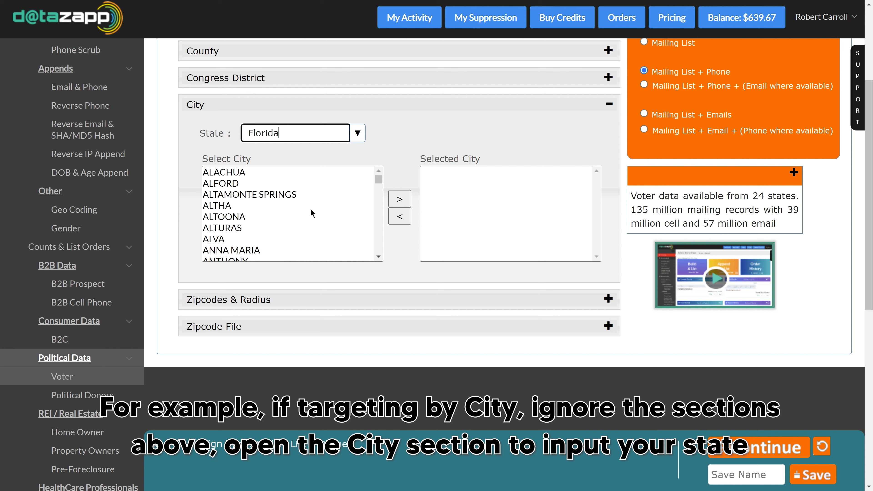
Find Jacksonville in the Florida city list and add it to the selected cities.
left_click(311, 208)
key("j")
scroll(311, 209, "down", 2)
left_click(294, 216)
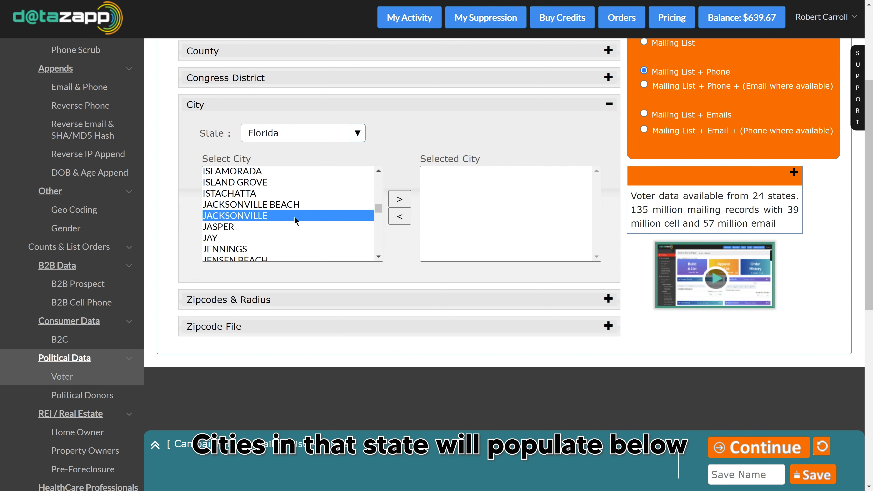
left_click(399, 199)
Find Miami in the Florida city list and add it to the selected cities.
scroll(303, 200, "down", 10)
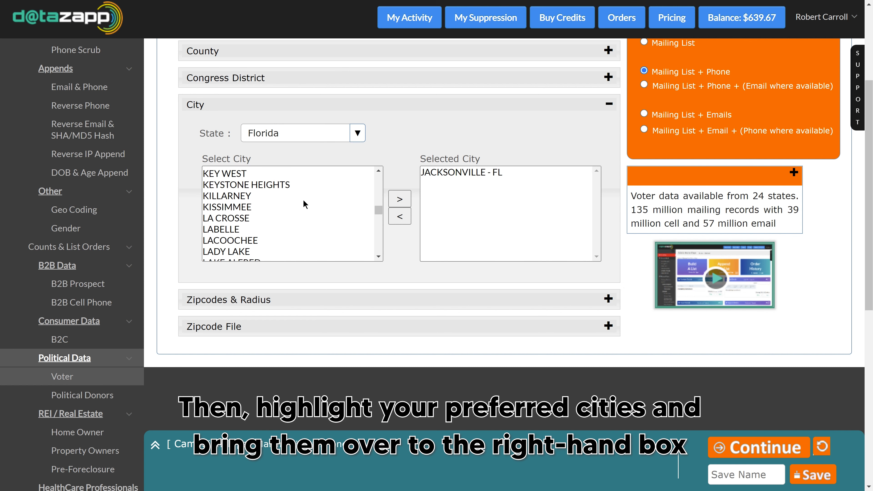
scroll(286, 196, "down", 6)
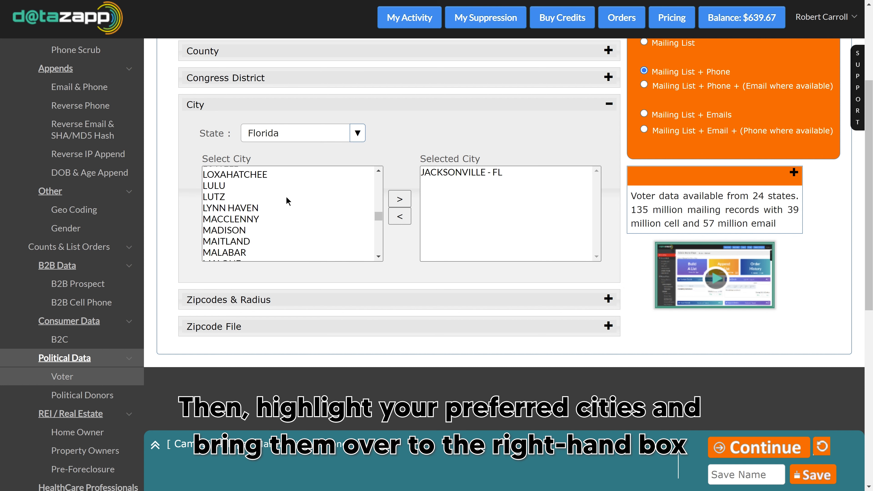
left_click(285, 230)
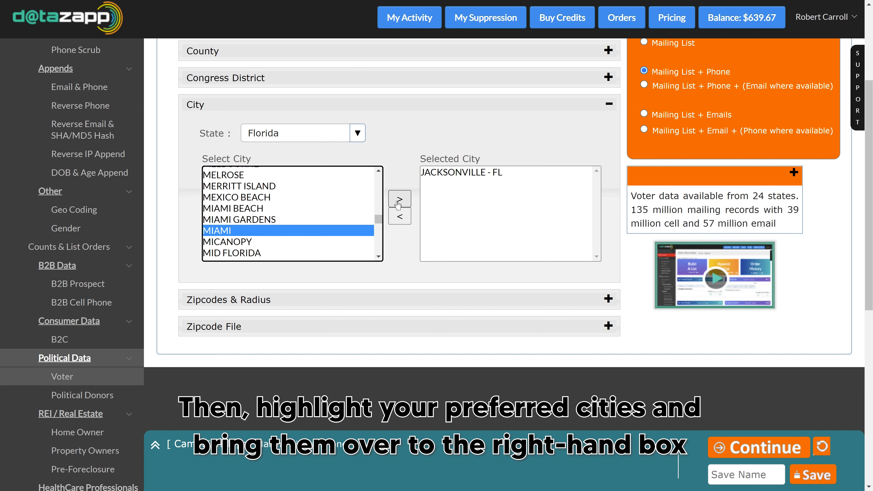
left_click(398, 203)
Try targeting by individual states with FL and GA checked, and toggle the selection of all states.
scroll(395, 194, "up", 3)
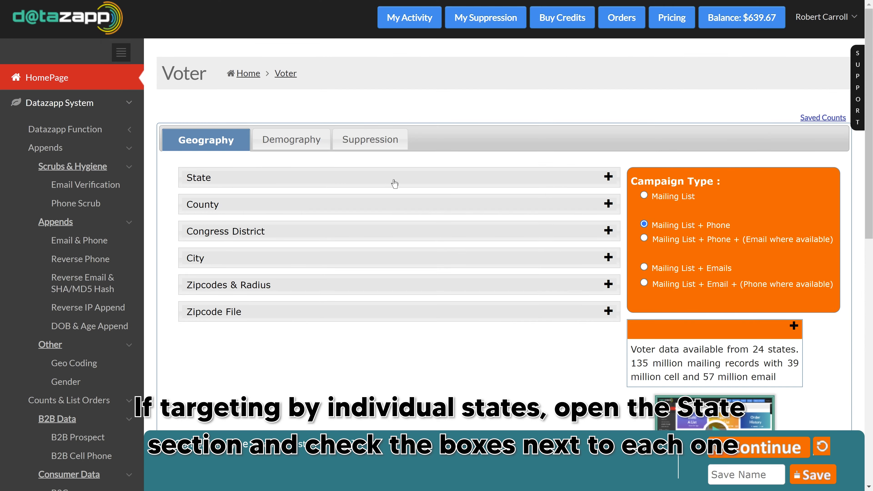
left_click(394, 182)
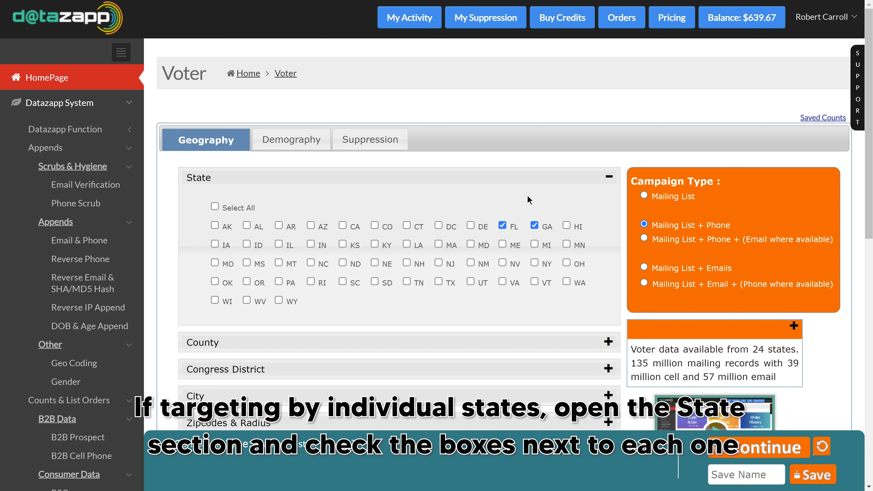
left_click(215, 207)
left_click(215, 207)
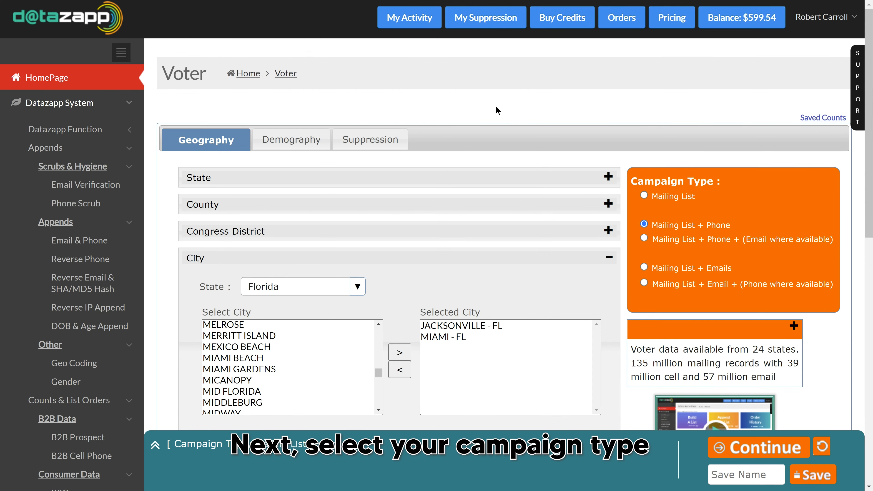
Try the other campaign types in turn and return to Mailing List + Phone.
scroll(535, 107, "down", 1)
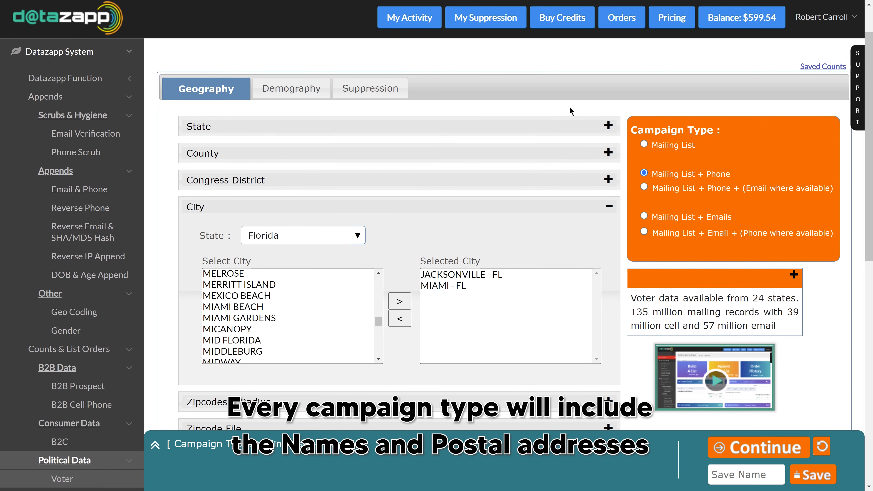
left_click(644, 144)
left_click(643, 173)
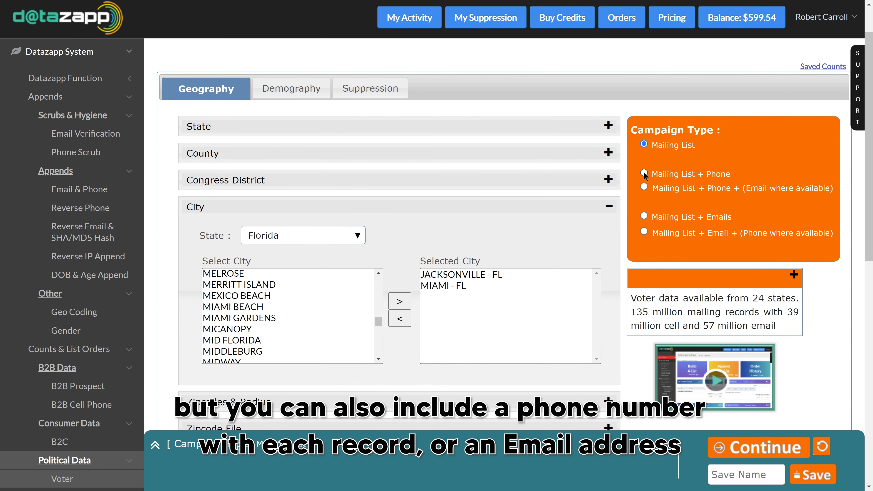
left_click(644, 217)
left_click(644, 186)
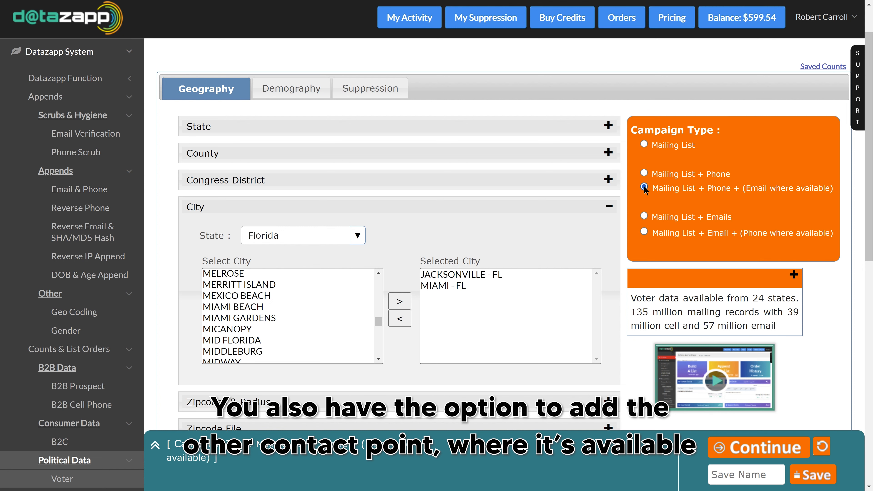
left_click(644, 231)
left_click(644, 174)
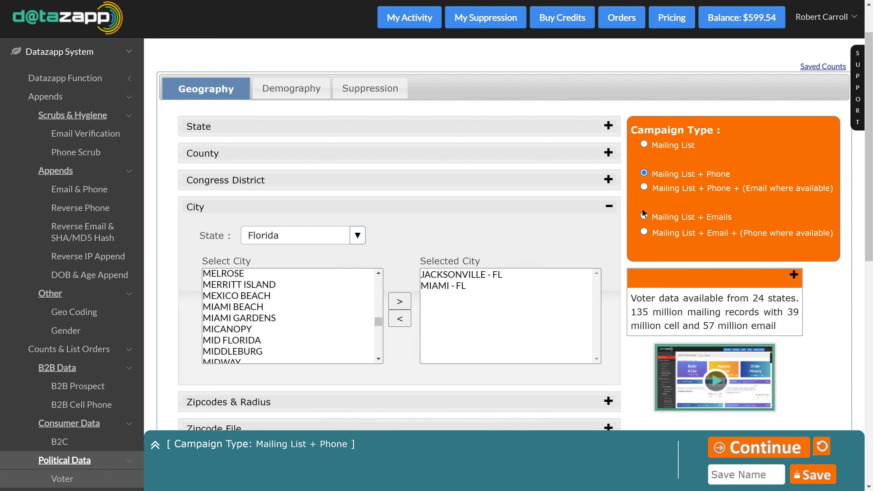
Save the current selection under the name Jax Health and continue to the demographic filters.
left_click(726, 471)
type("Jax Health")
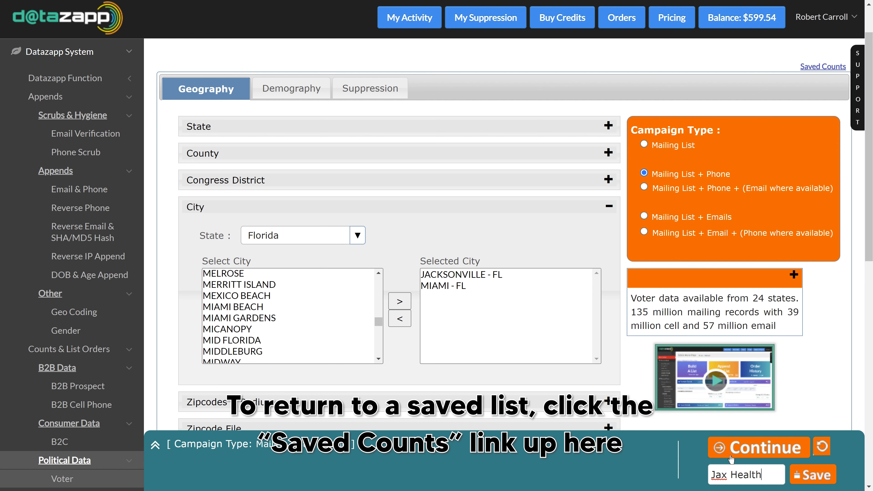
left_click(807, 475)
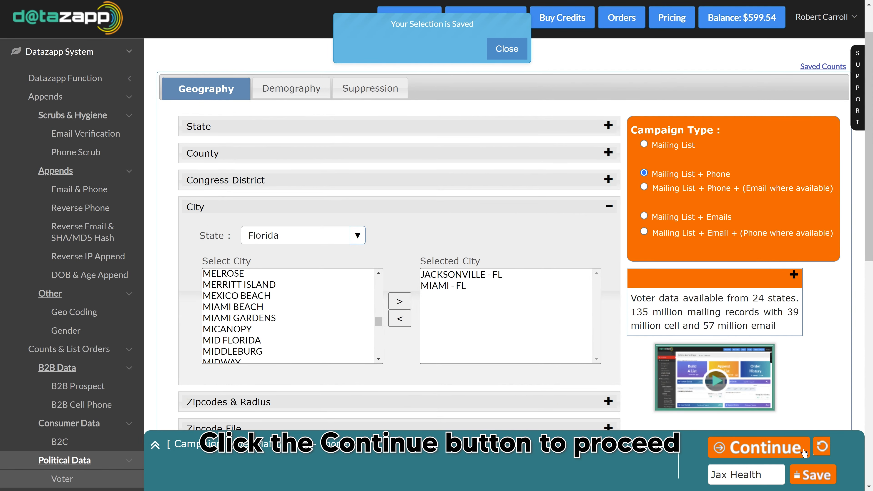
left_click(803, 451)
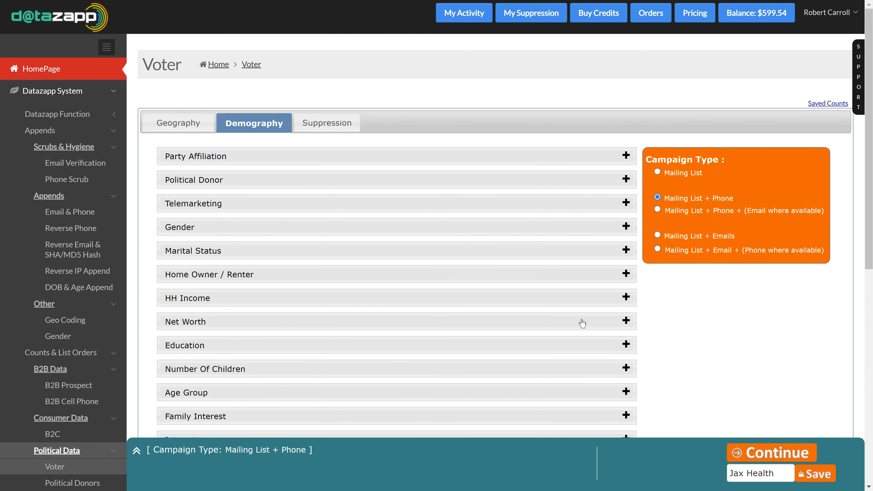
Add Democratic Party and Republican Party to the selected party affiliations.
left_click(391, 161)
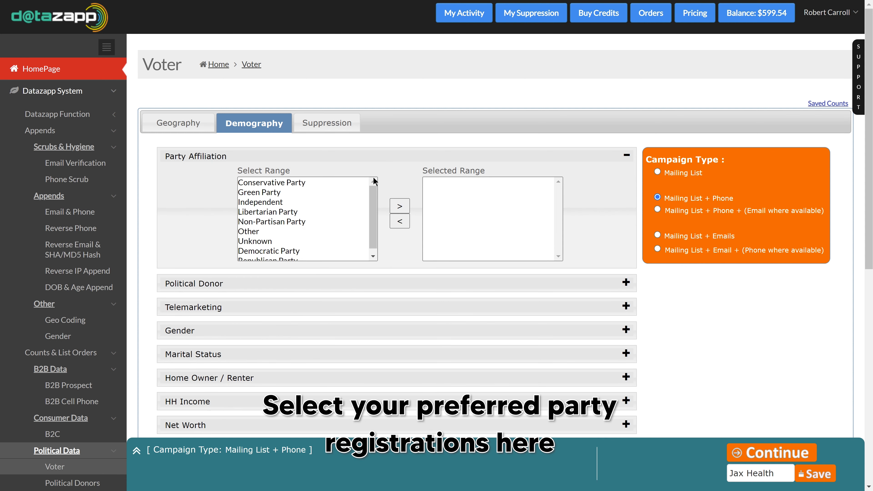
scroll(290, 244, "down", 1)
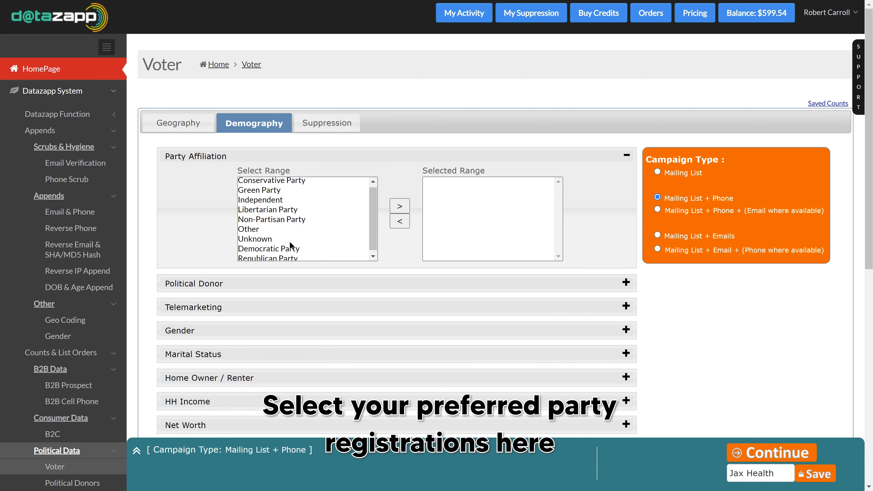
left_click_drag(289, 246, 289, 257)
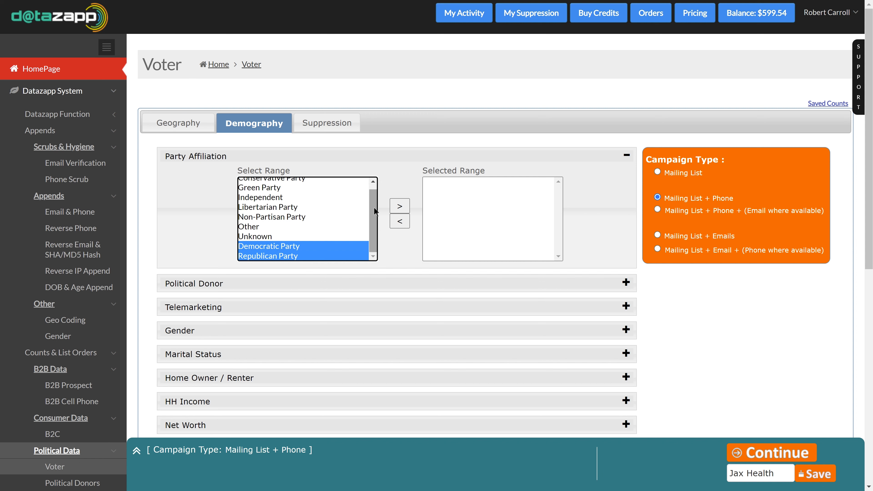
left_click(399, 207)
Set the Telemarketing filter to Landline OR Cell with DNC Scrub enabled, after trying the Cell and Landline options.
scroll(400, 208, "down", 3)
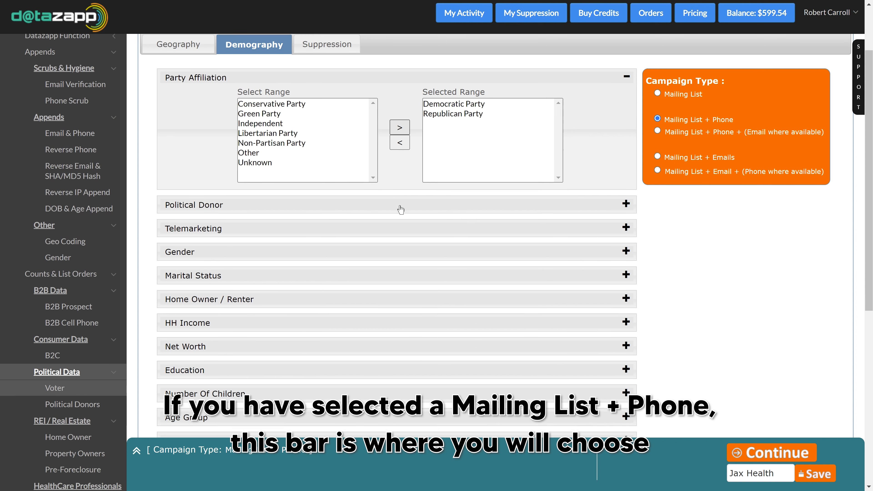
left_click(394, 207)
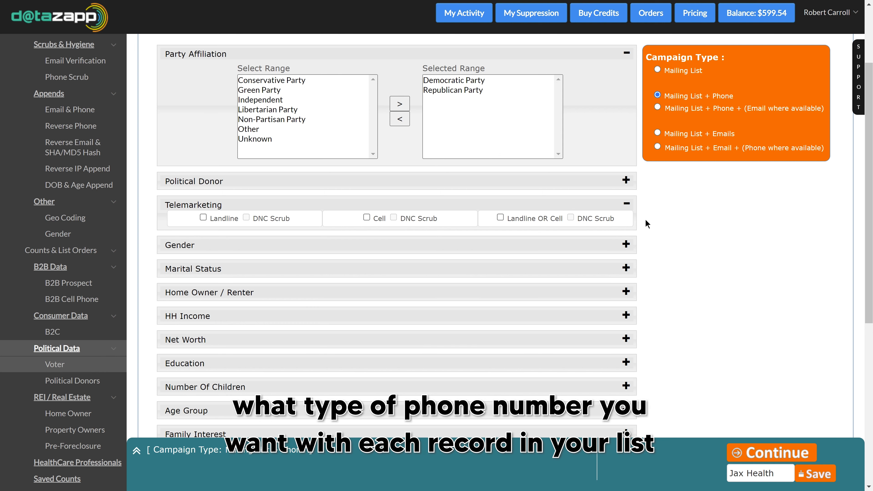
left_click(377, 224)
left_click(378, 223)
left_click(214, 222)
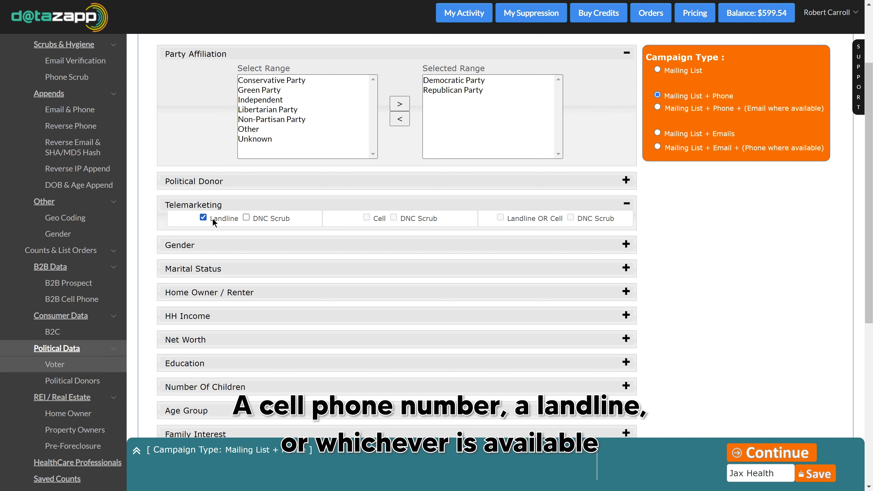
left_click(213, 223)
left_click(519, 221)
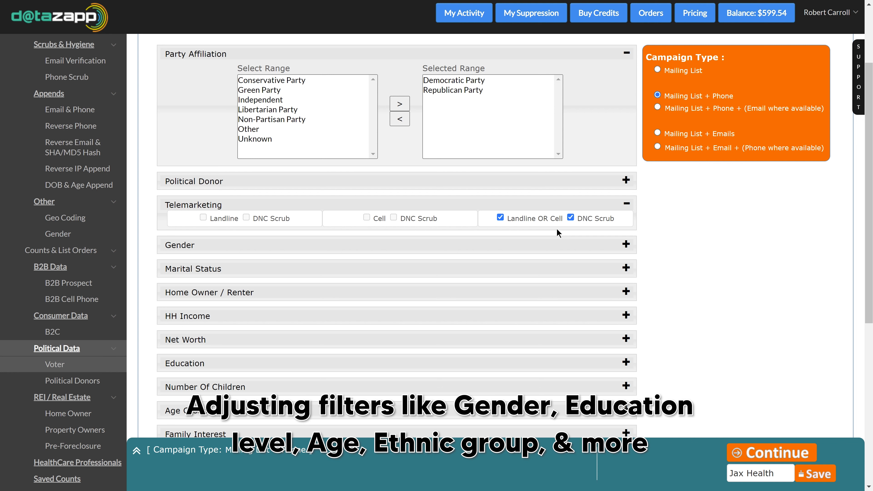
Expand the Gender, Education, Age Group and Ethnic-Group filters to review their available options.
scroll(555, 230, "down", 3)
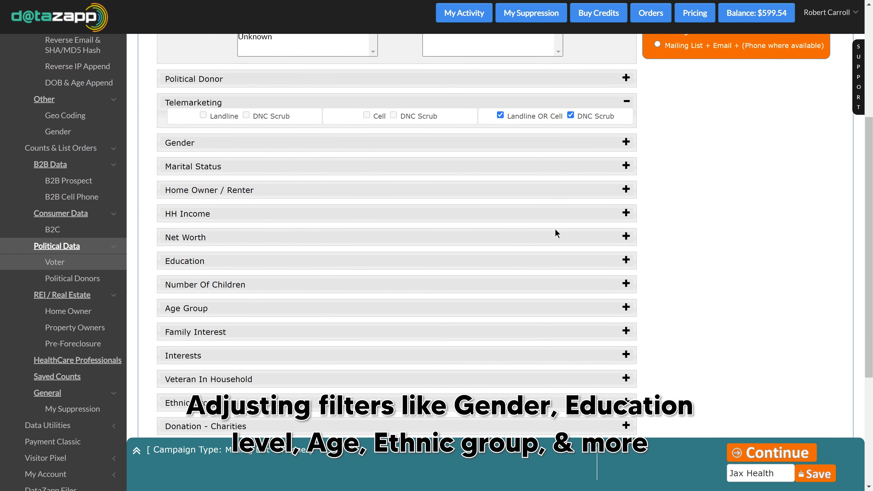
left_click(385, 145)
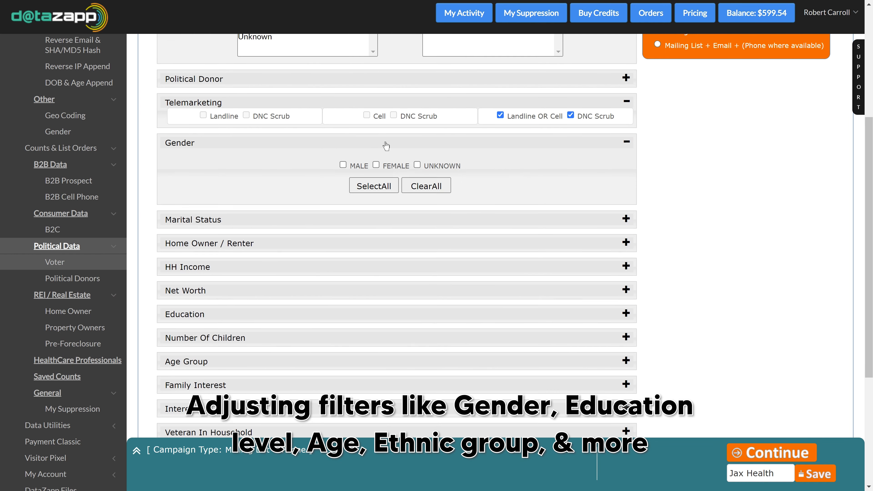
scroll(372, 261, "down", 3)
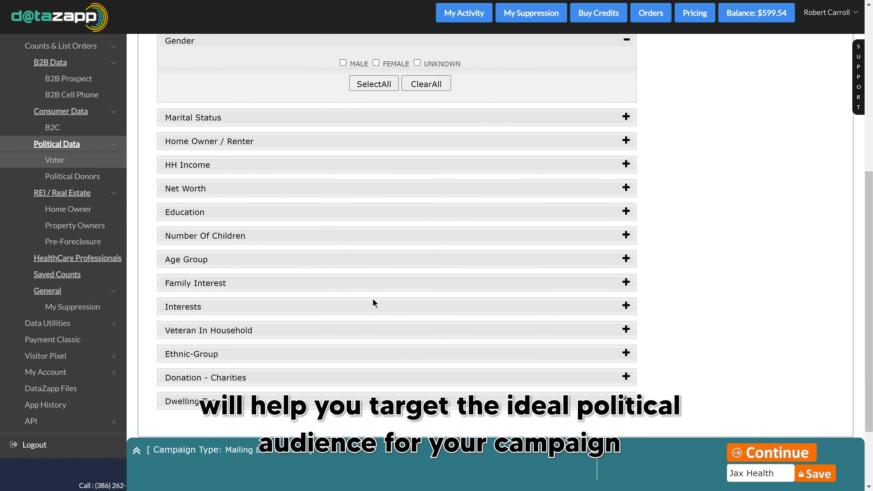
left_click(377, 216)
scroll(373, 227, "down", 3)
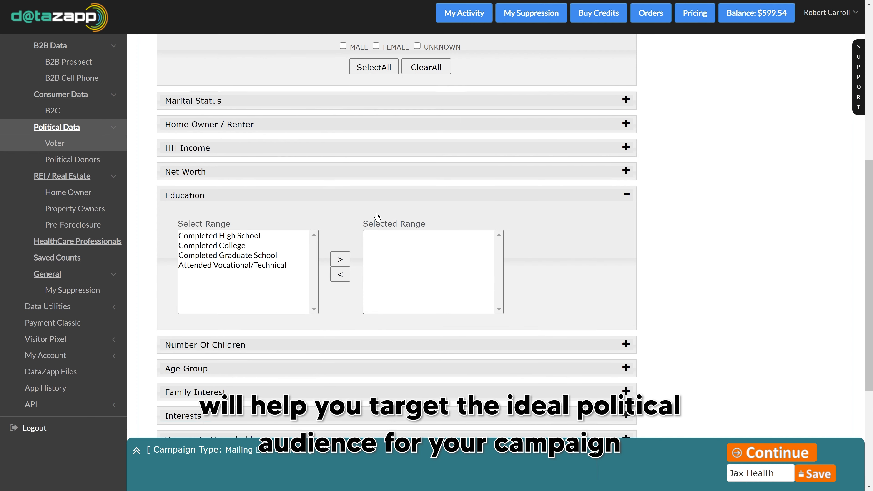
left_click(360, 290)
scroll(360, 290, "down", 6)
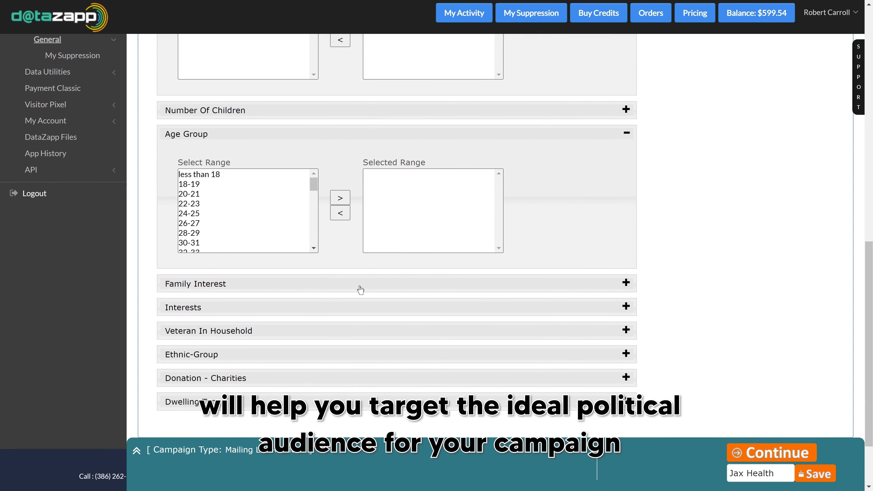
left_click(359, 290)
scroll(357, 294, "down", 2)
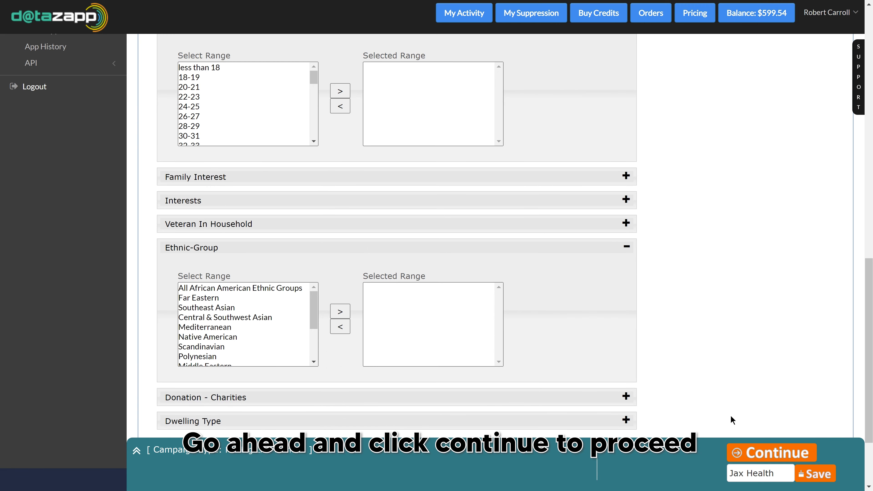
Continue to the search results and highlight the number of total available records.
left_click(810, 459)
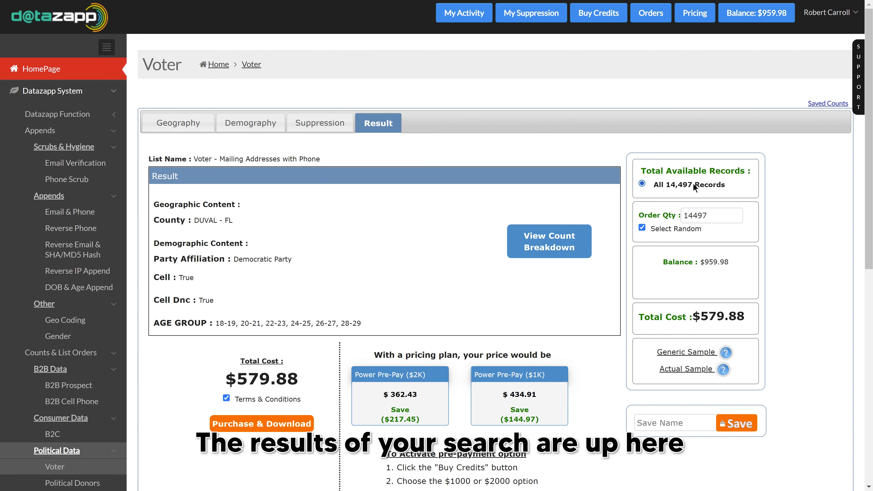
left_click_drag(693, 183, 666, 185)
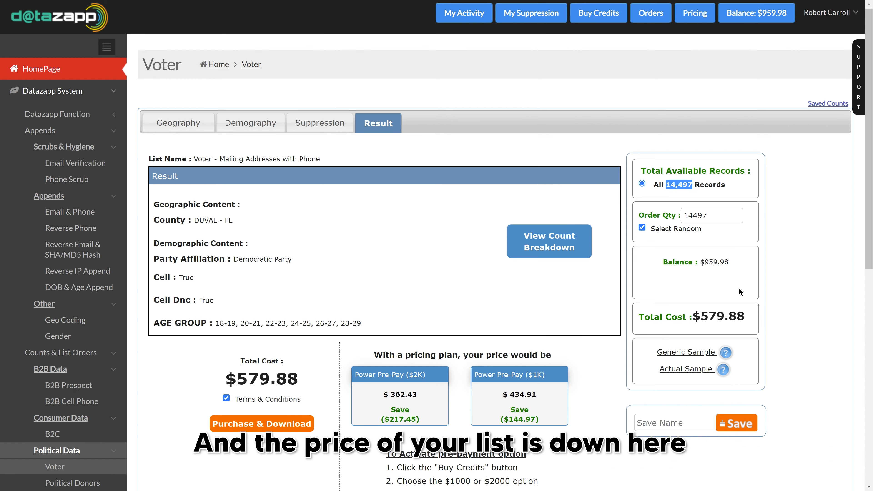
Highlight the list's total cost in the order summary and again above the purchase option.
left_click_drag(751, 312, 723, 316)
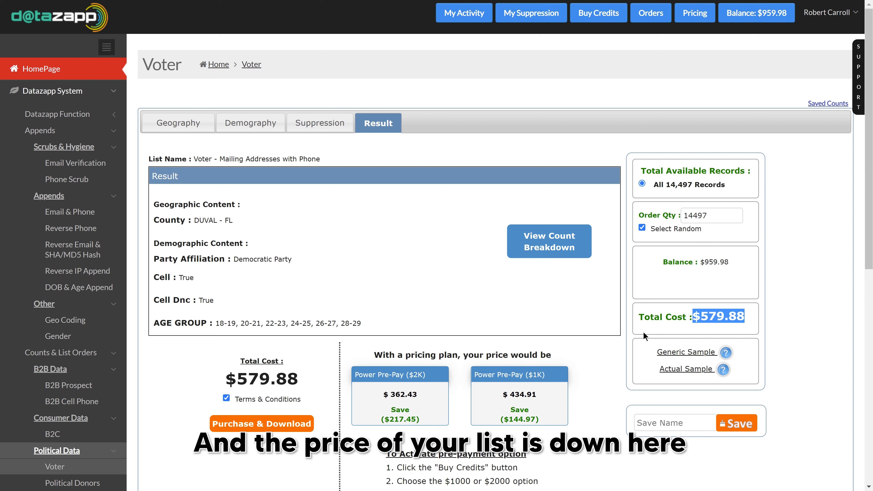
left_click_drag(301, 381, 225, 383)
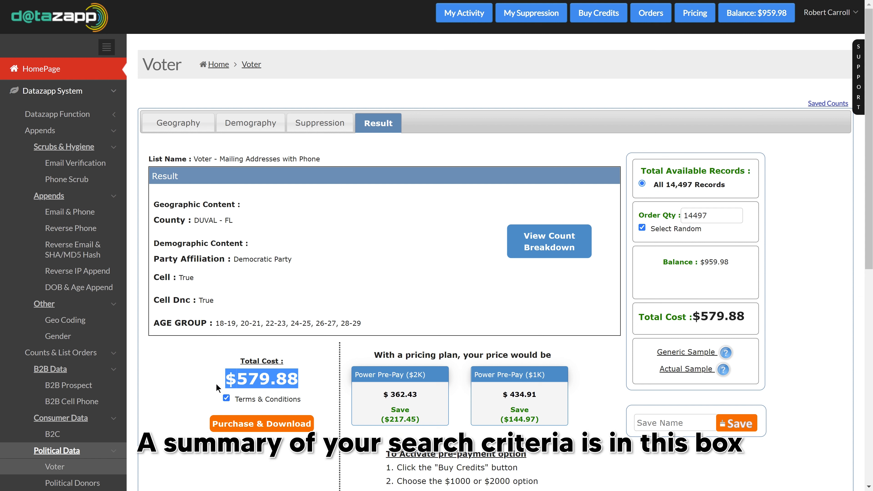
left_click(217, 384)
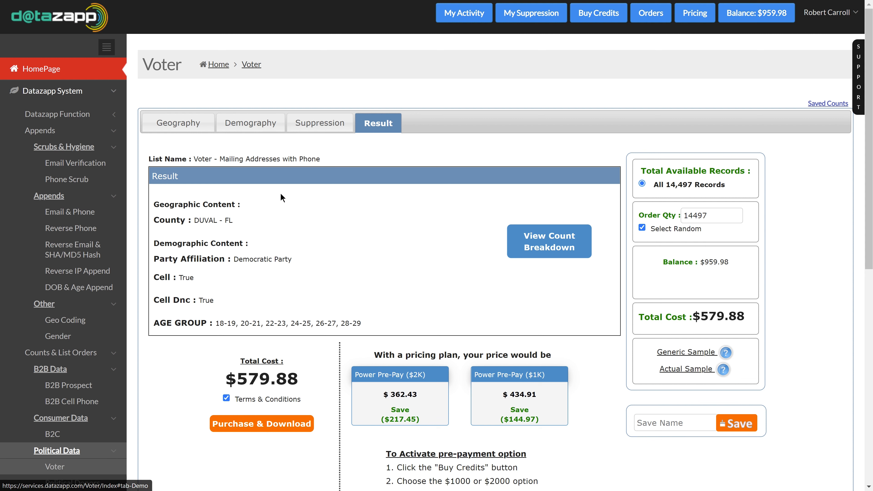
Set the order quantity to 10000 records.
left_click_drag(707, 215, 681, 215)
type("10000")
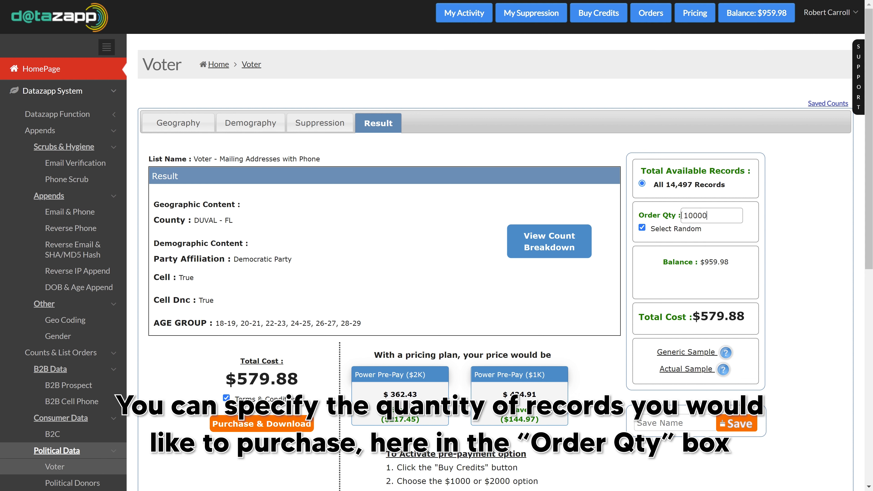
Highlight the three instructions for activating the pre-payment option beneath the pricing plans.
scroll(625, 257, "down", 3)
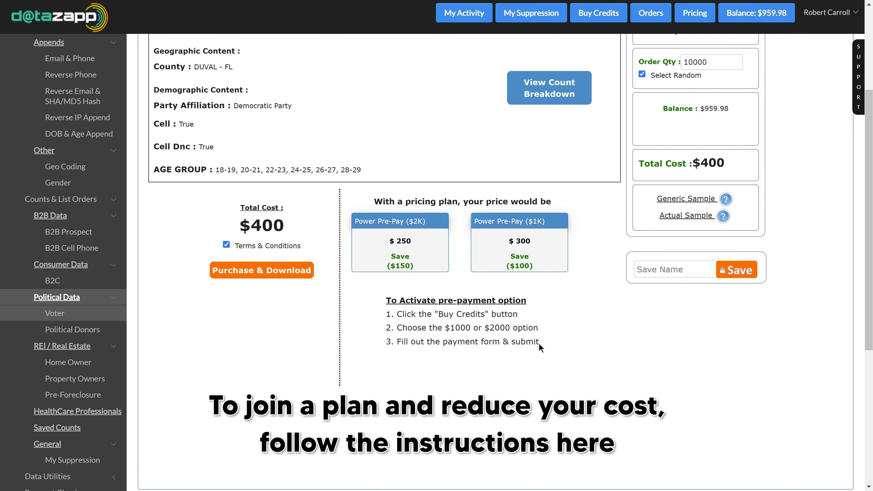
left_click_drag(542, 345, 382, 311)
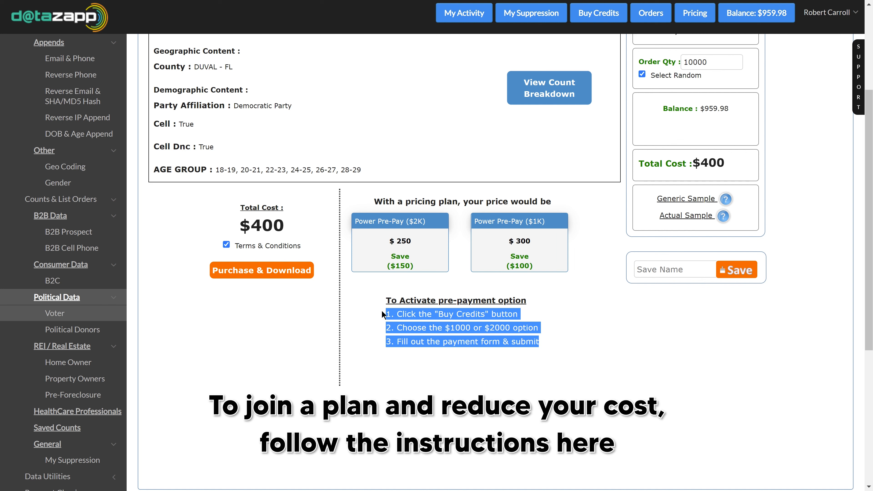
left_click(363, 297)
Start the purchase and download of the voter list to bring up its order confirmation.
scroll(366, 298, "up", 3)
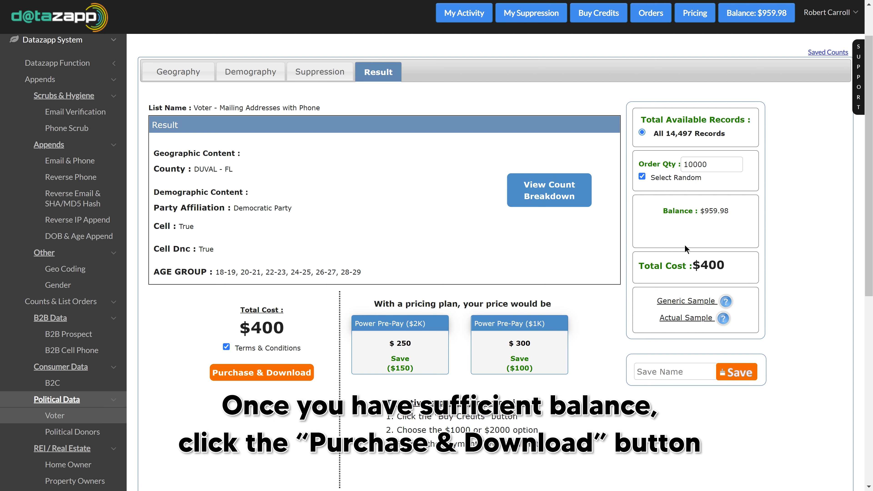
scroll(685, 244, "down", 2)
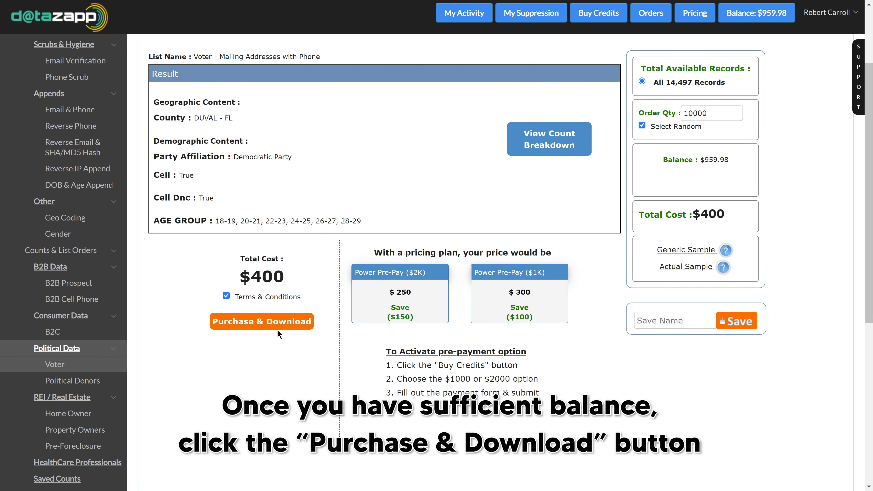
left_click(255, 324)
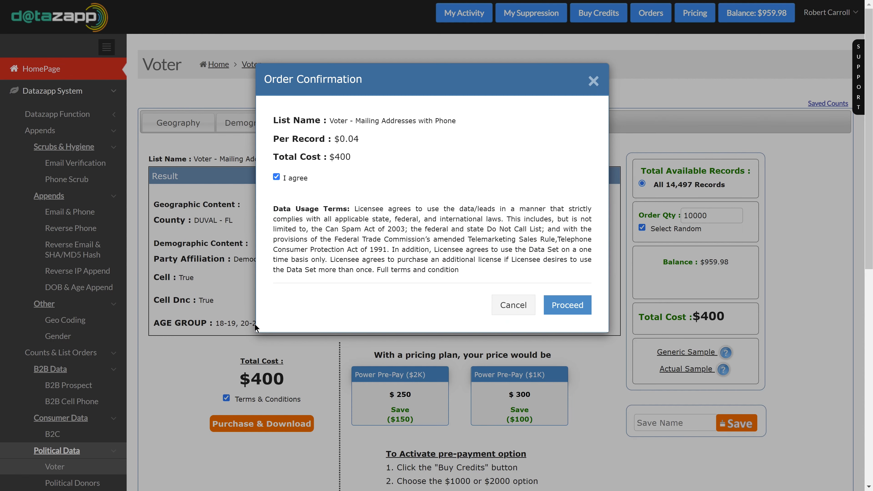